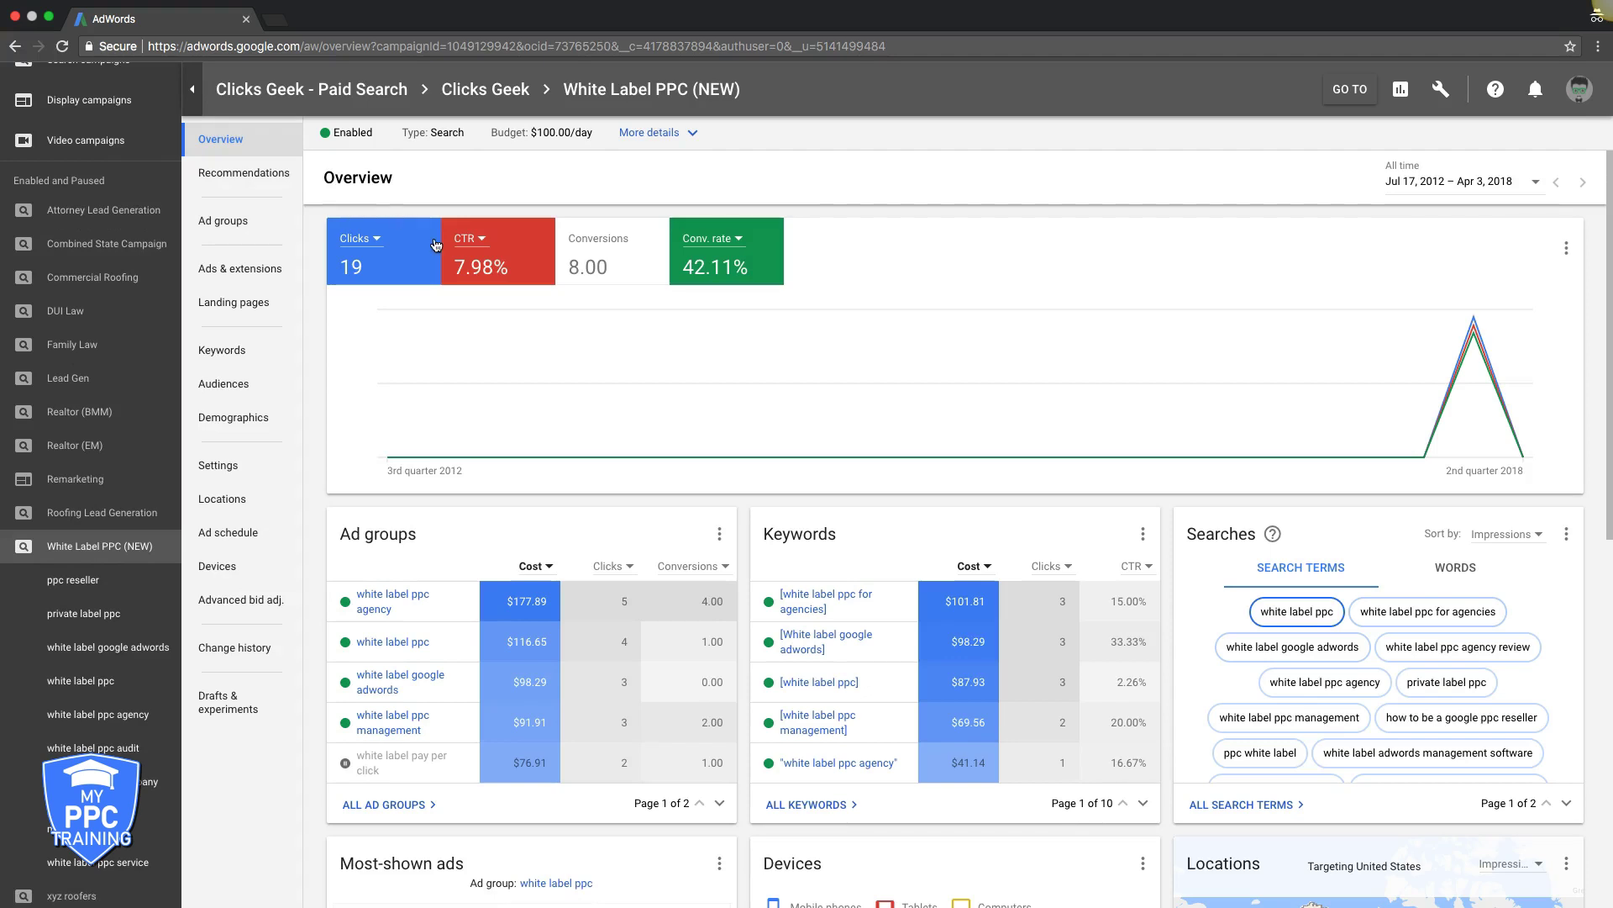
Show the White Label PPC (NEW) keyword list and scroll to its totals of 17 clicks, 235 impressions, $506.89.
left_click(227, 357)
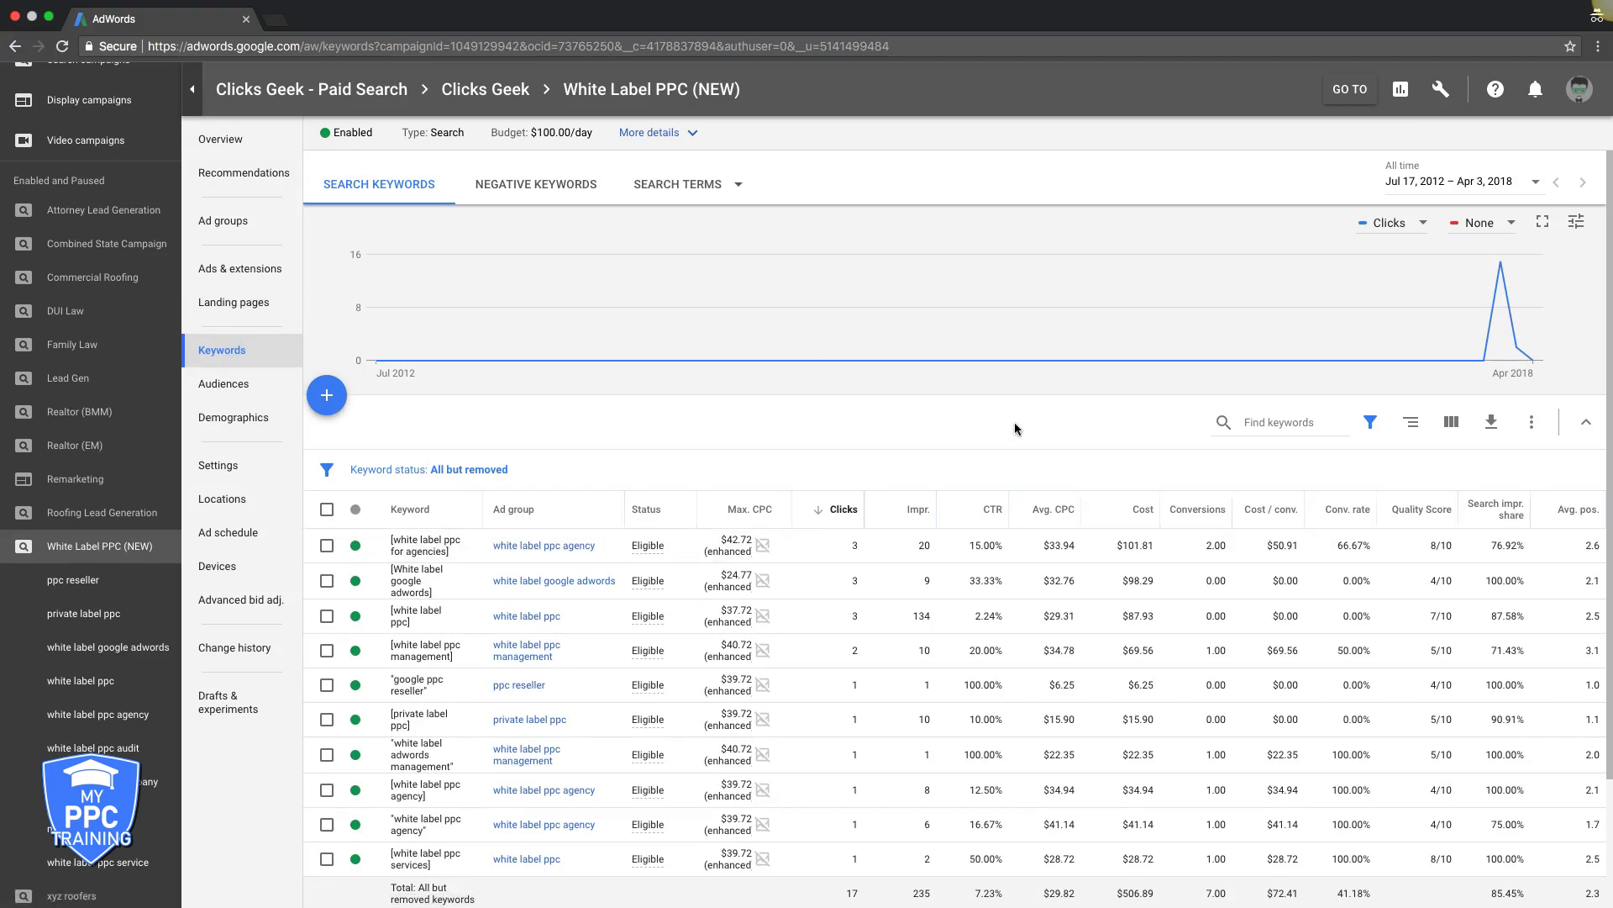
scroll(1013, 427, "down", 2)
scroll(1013, 426, "down", 1)
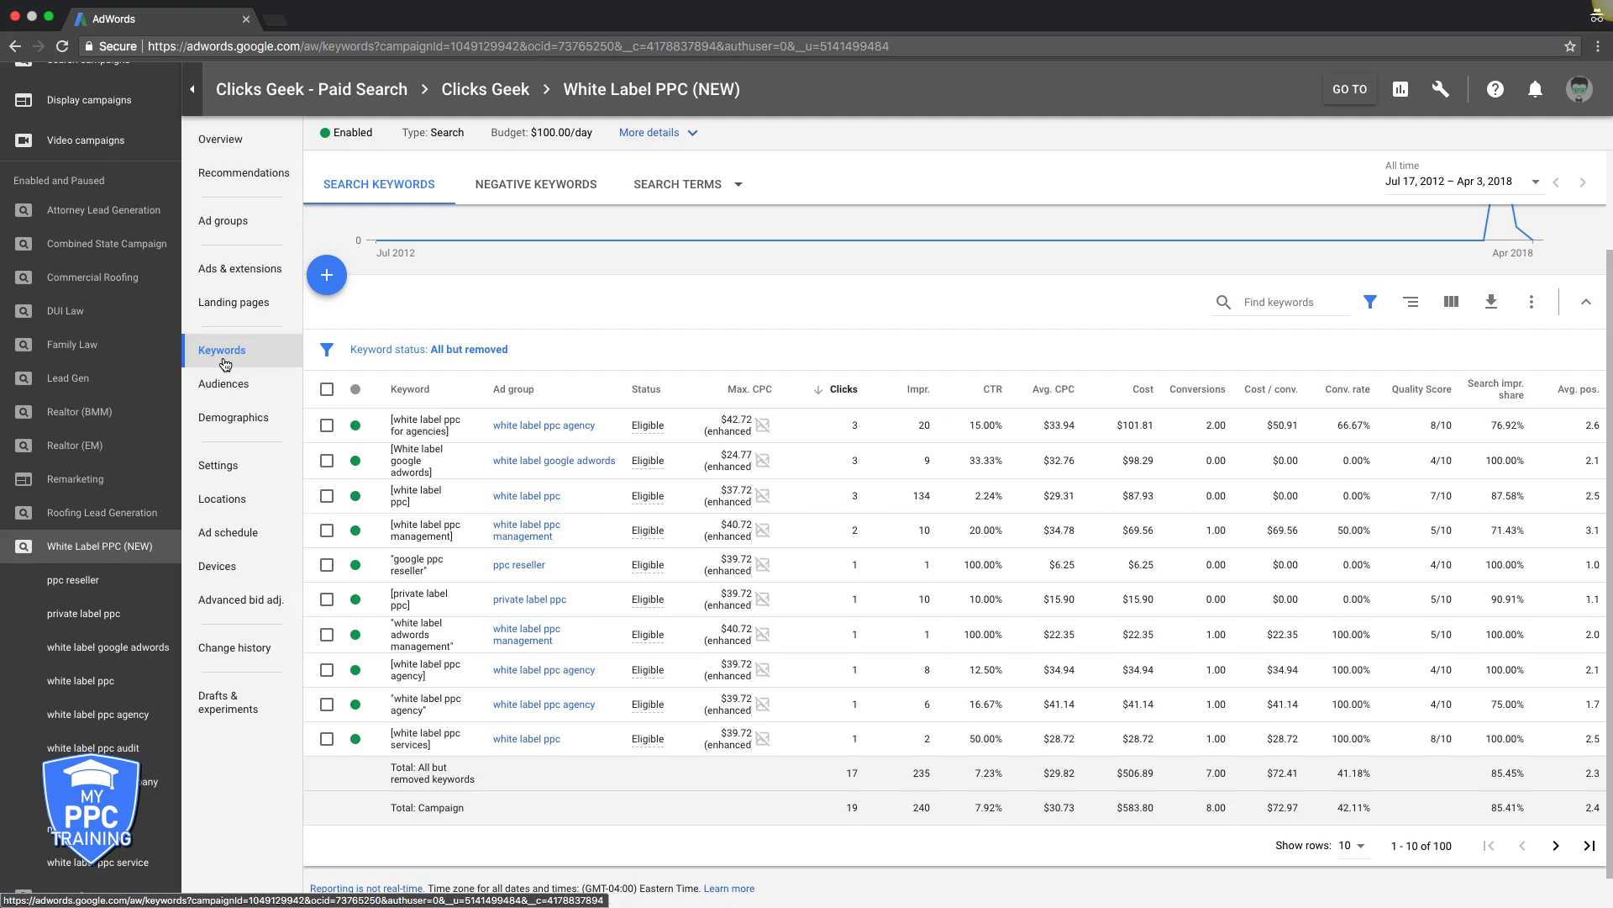
Switch to the Search Terms report, sorted by conversions, showing 18 clicks and 7 conversions.
left_click(654, 181)
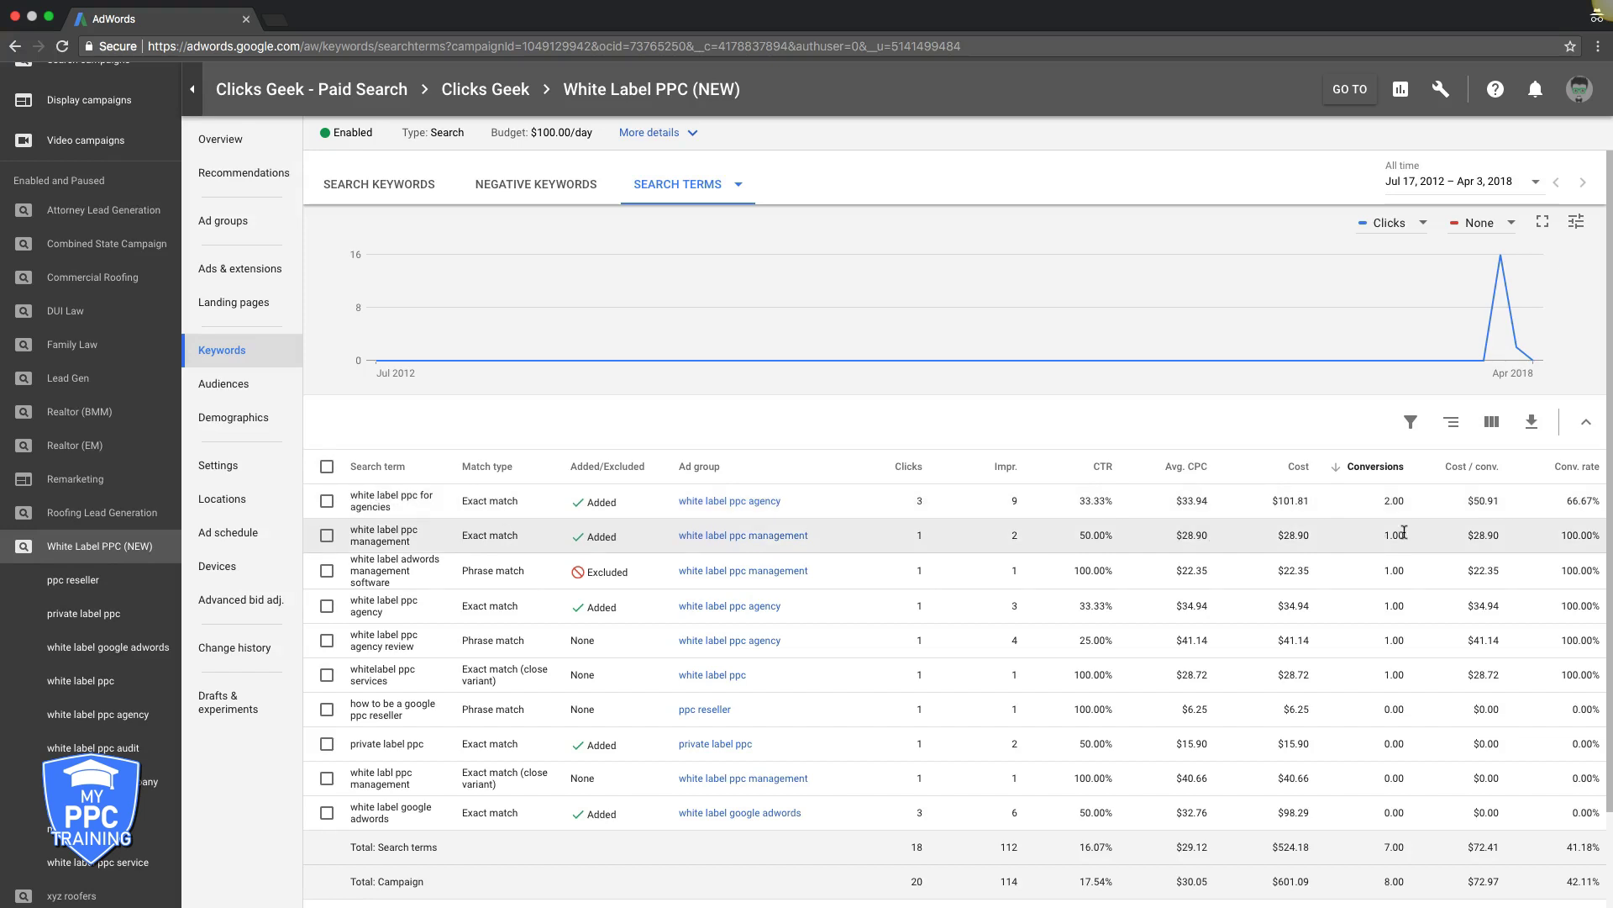
Add 'white label ppc for agencies' and 'white label ppc management' as keywords, bracketing each for exact match.
left_click(327, 502)
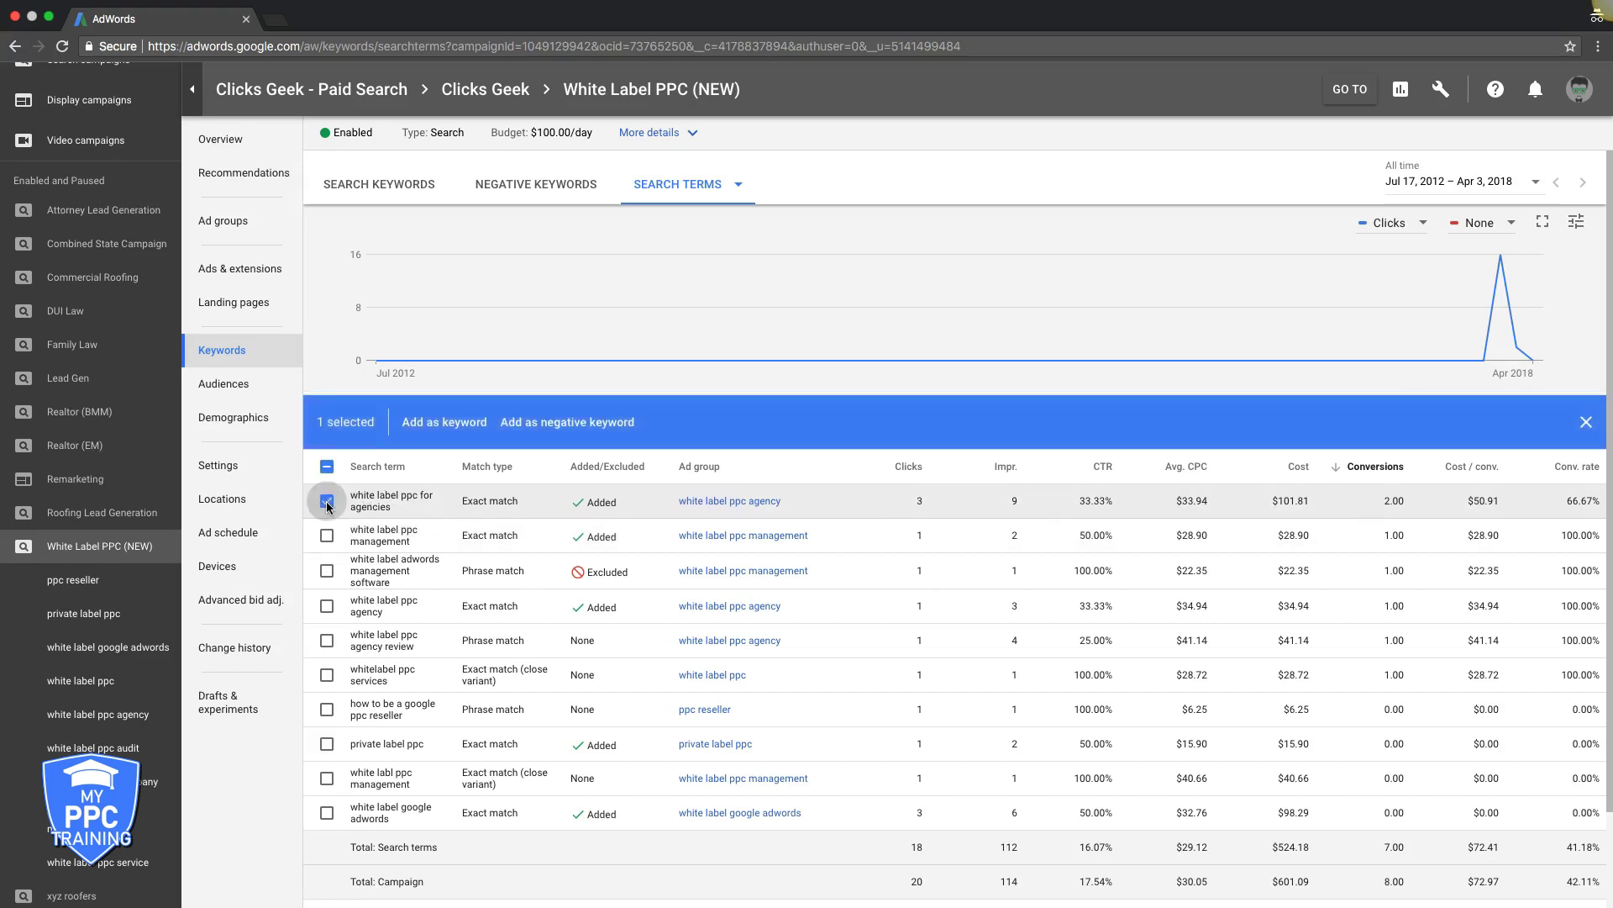
left_click(327, 536)
left_click(429, 427)
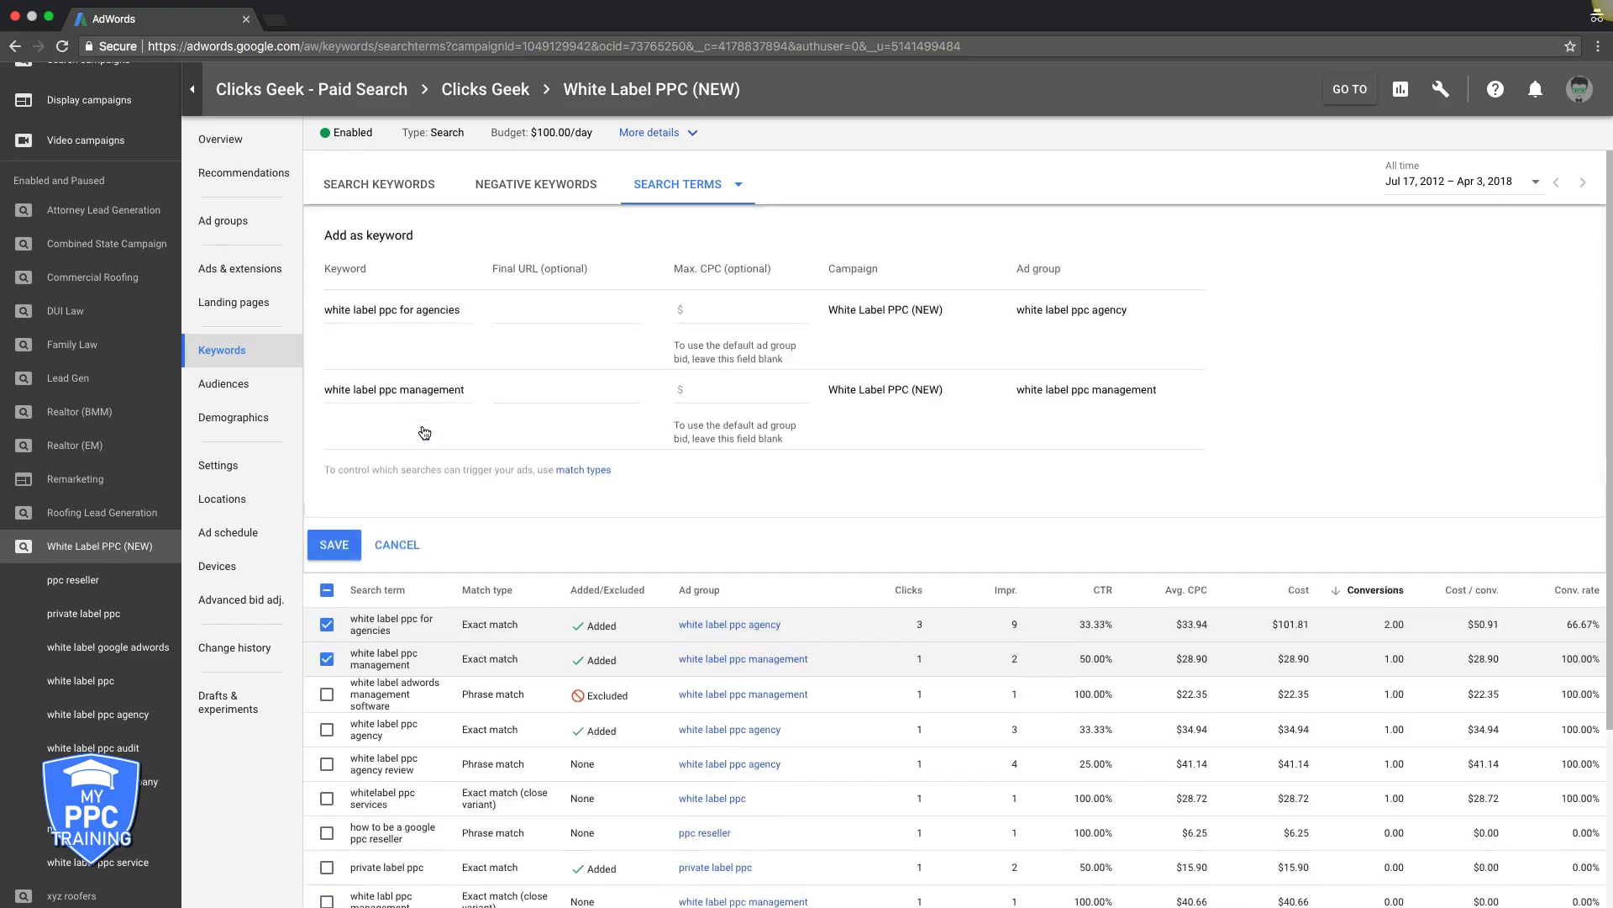
left_click(325, 311)
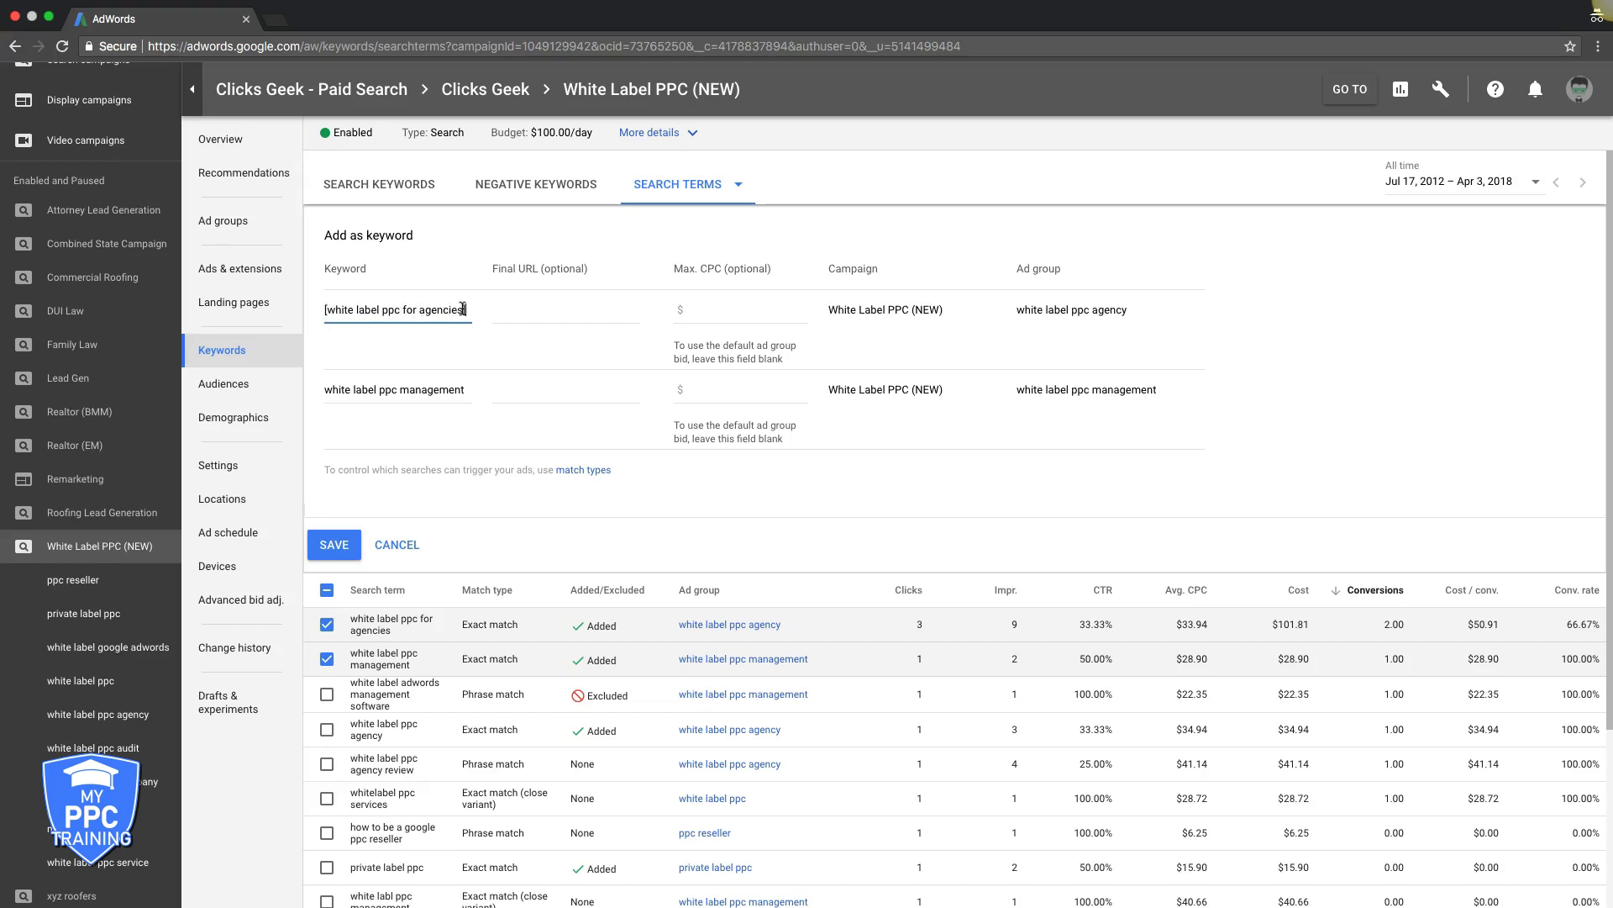
left_click(324, 395)
left_click(326, 393)
type("[")
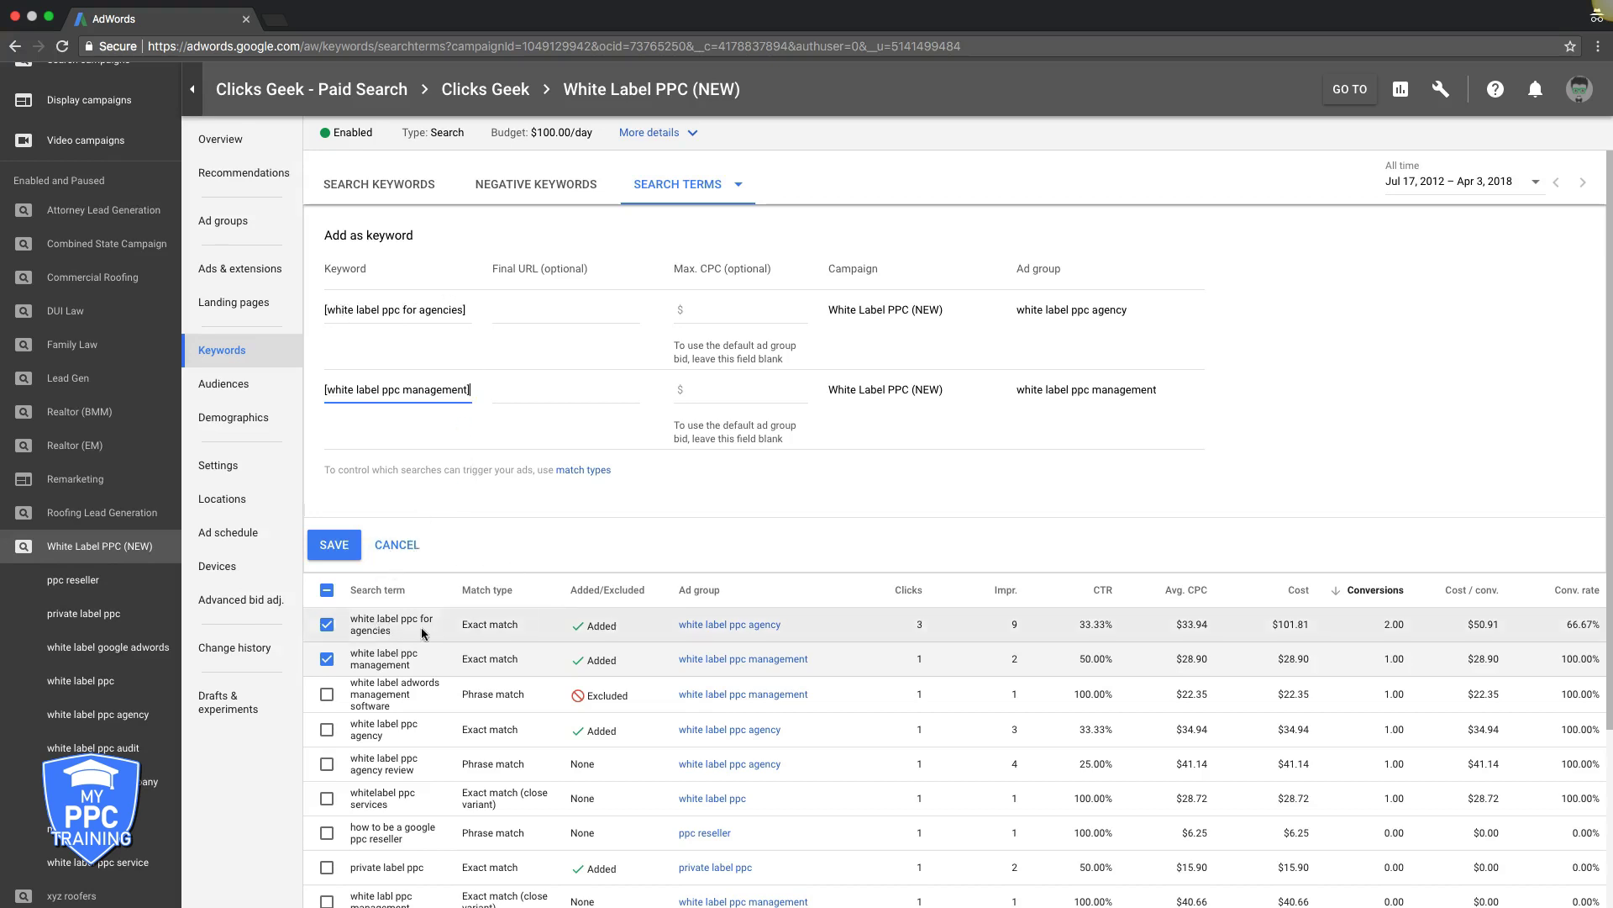
Discard the add-keyword form and select the 'white label adwords management software' search term.
left_click(395, 545)
left_click(327, 466)
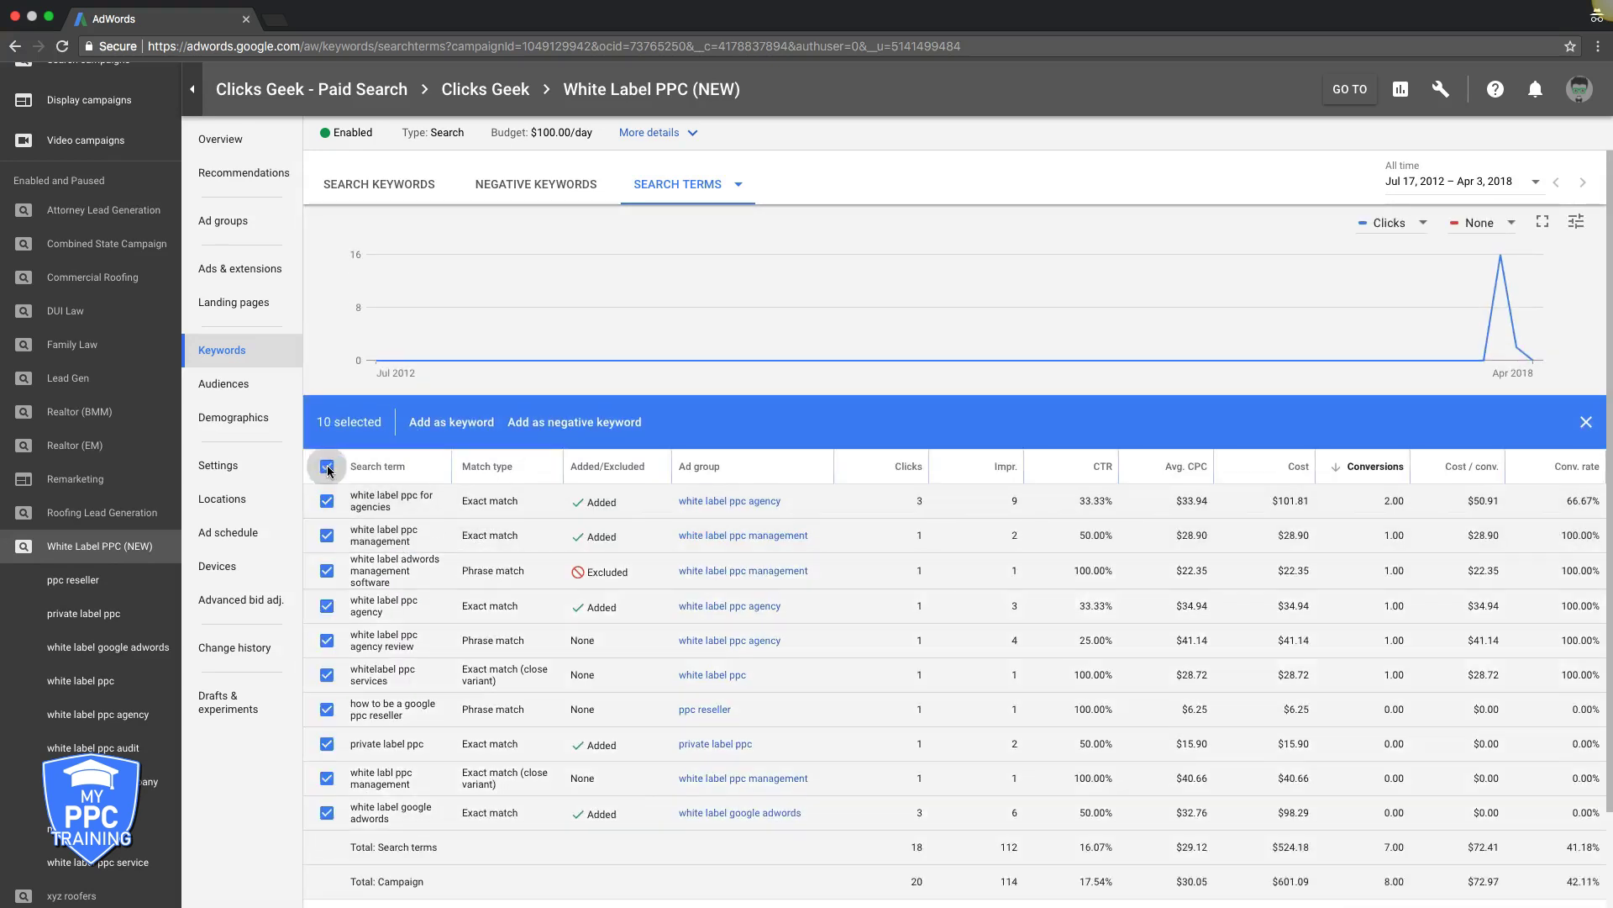
left_click(327, 466)
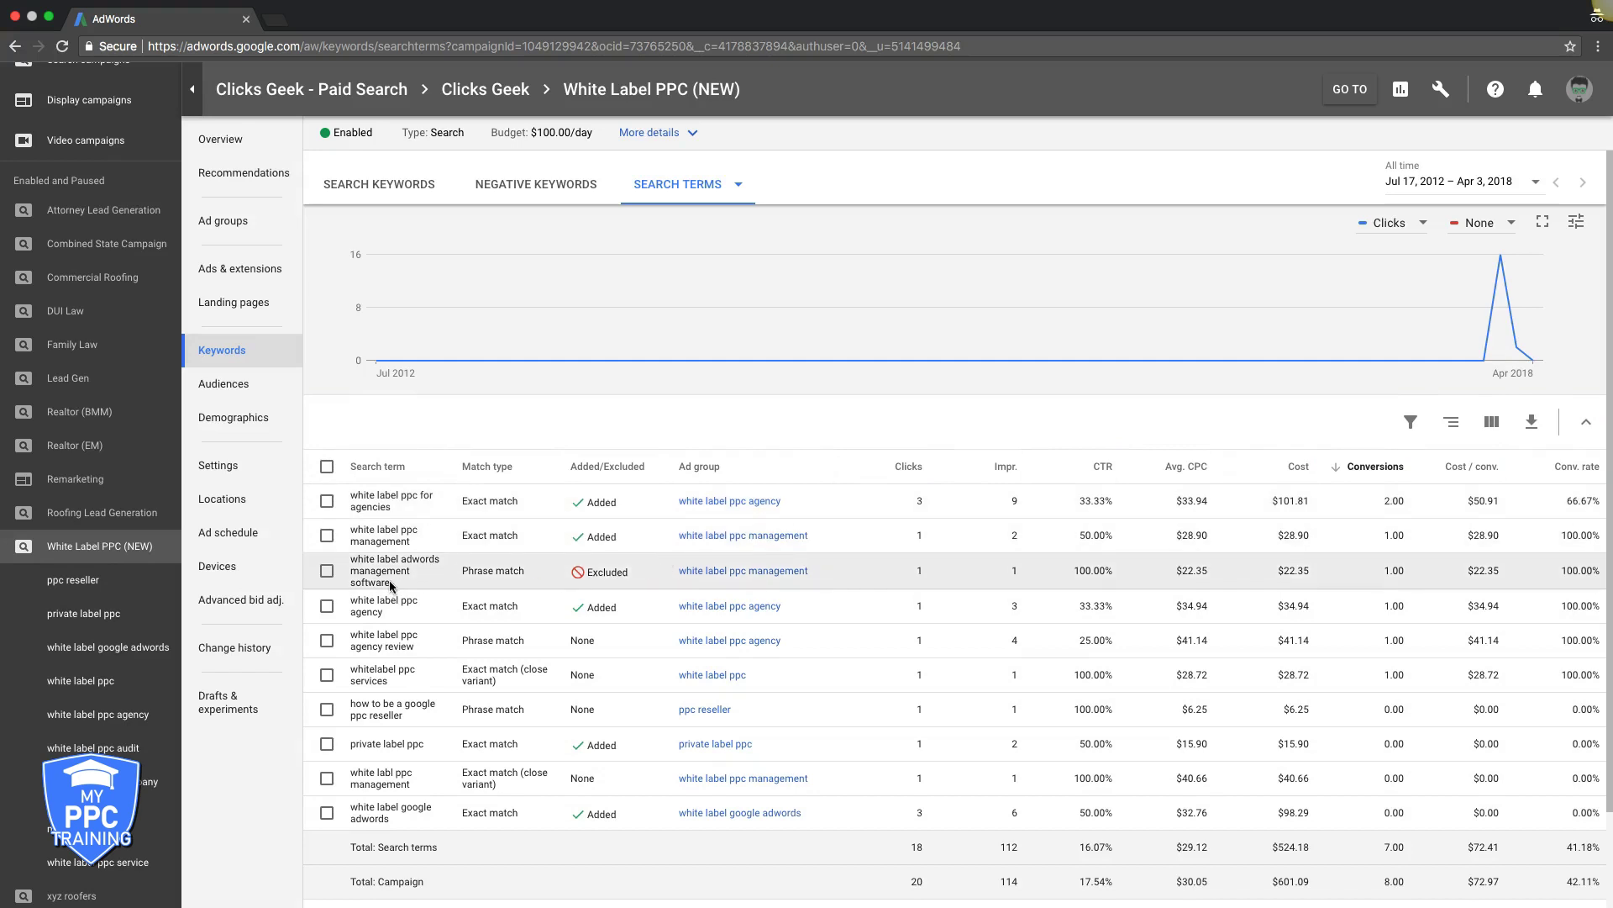
left_click_drag(383, 582, 351, 582)
left_click(328, 571)
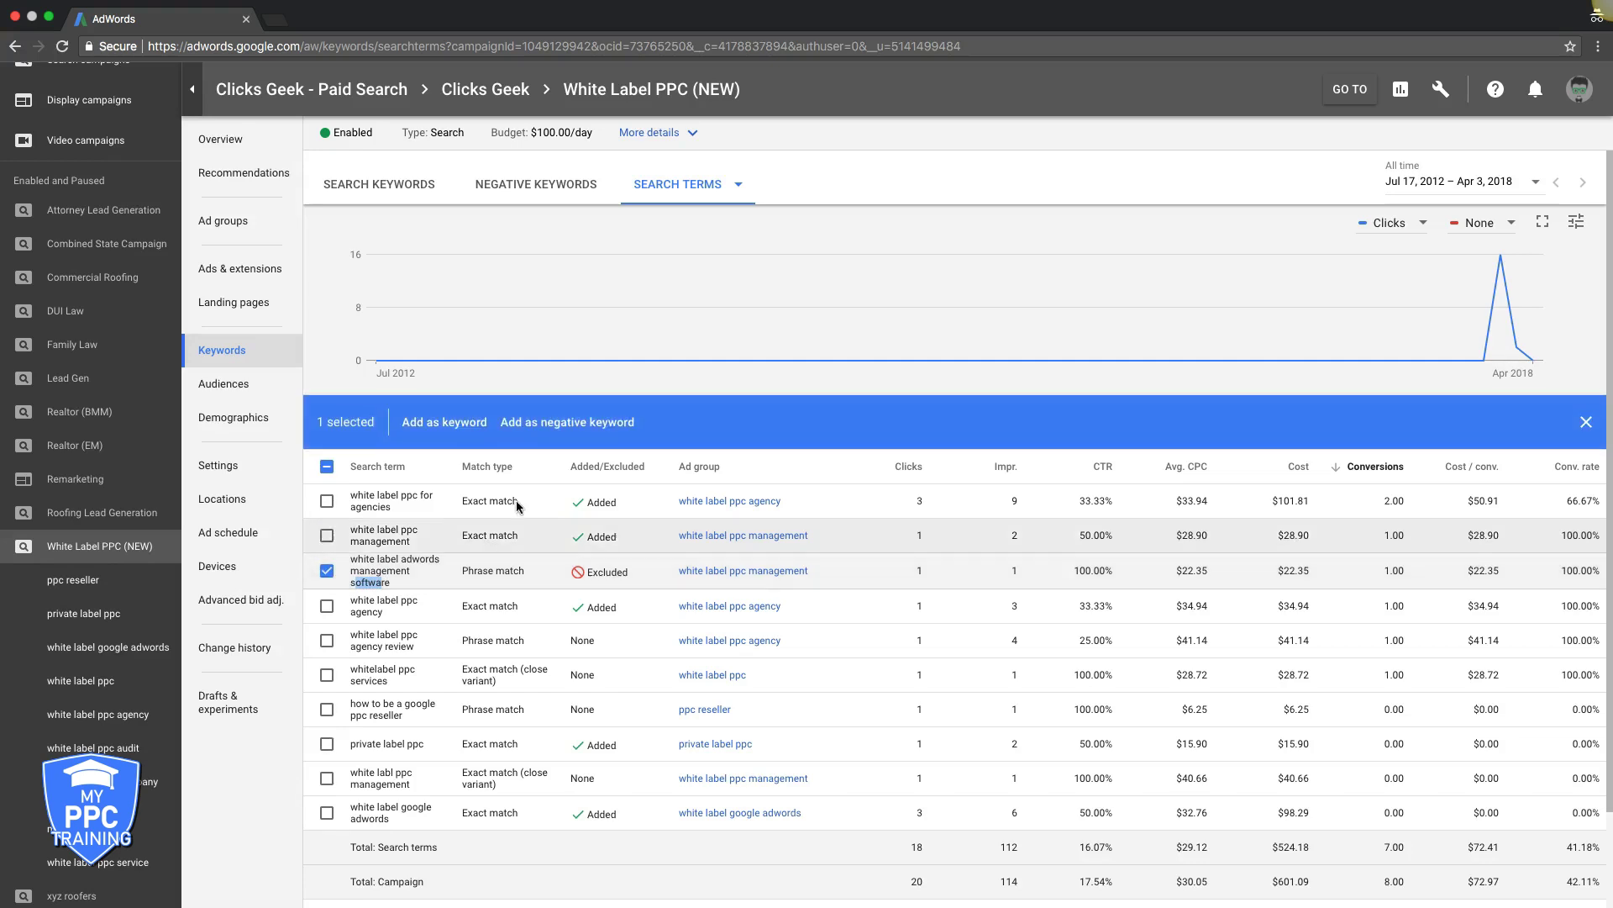
Draft the software term as a bracketed campaign-level negative keyword, then cancel and deselect it.
left_click(553, 430)
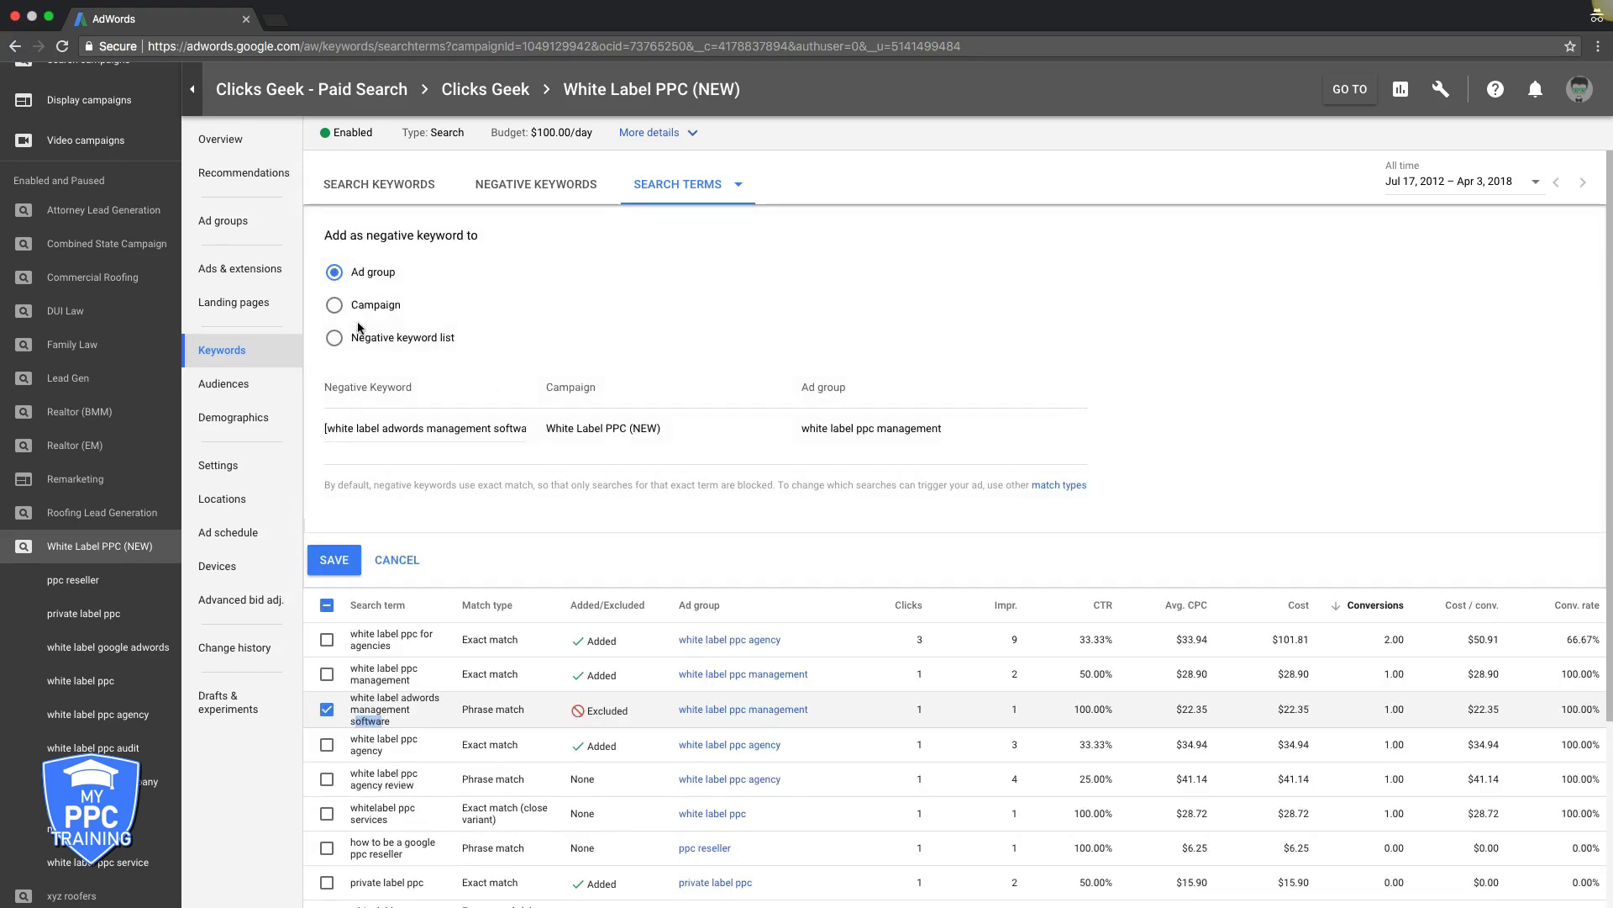
left_click(335, 309)
left_click(352, 427)
type("[")
left_click_drag(502, 428, 554, 429)
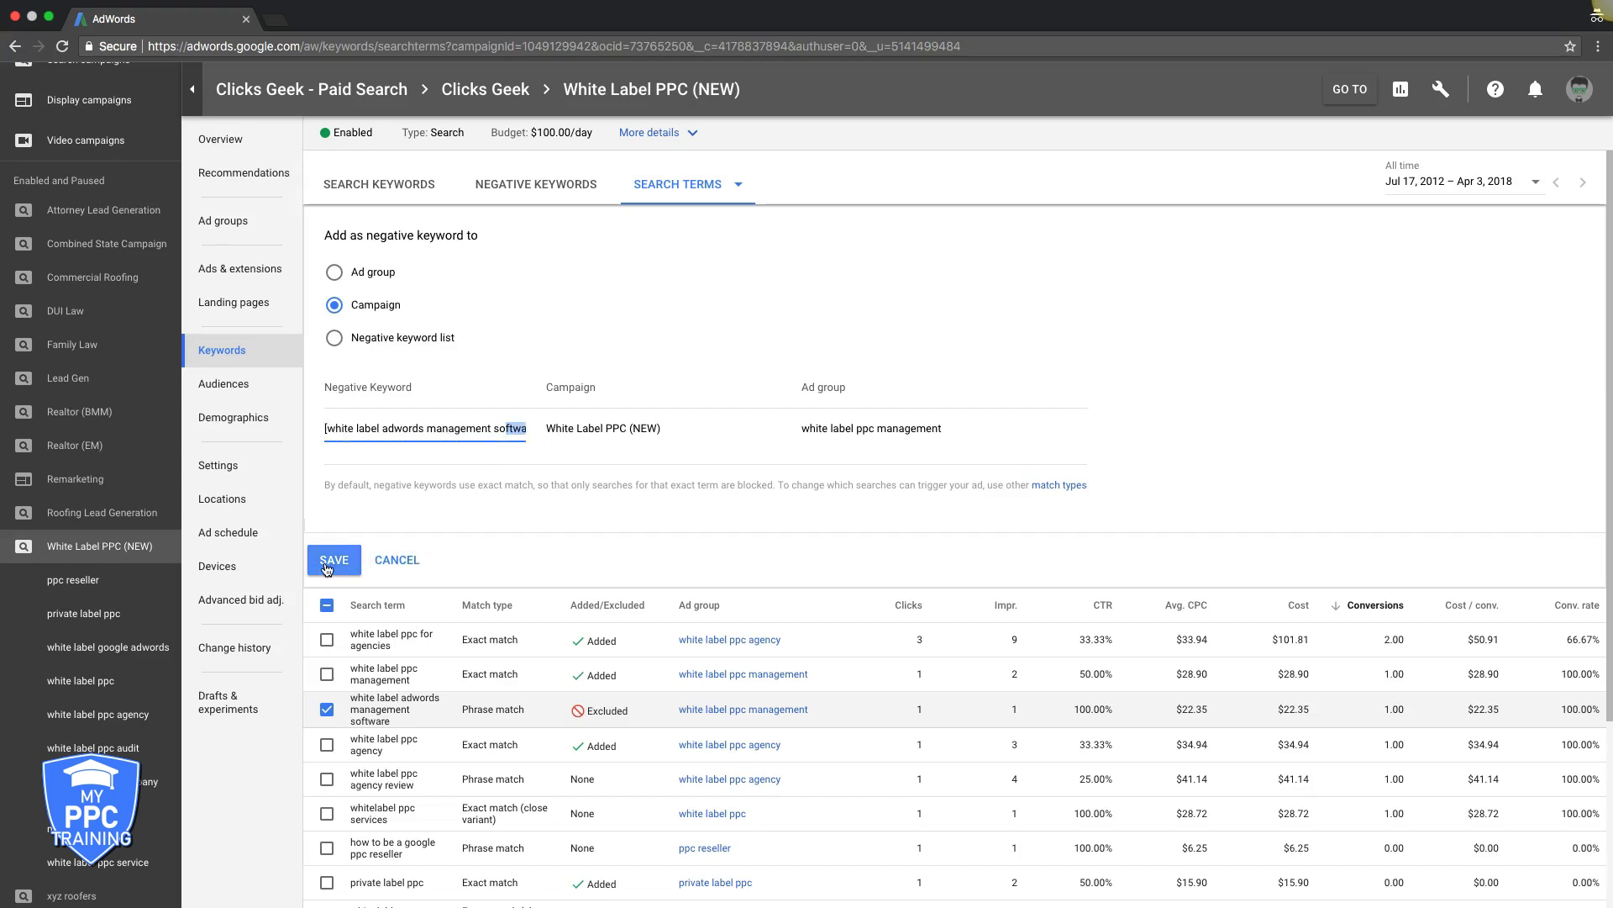
left_click(396, 560)
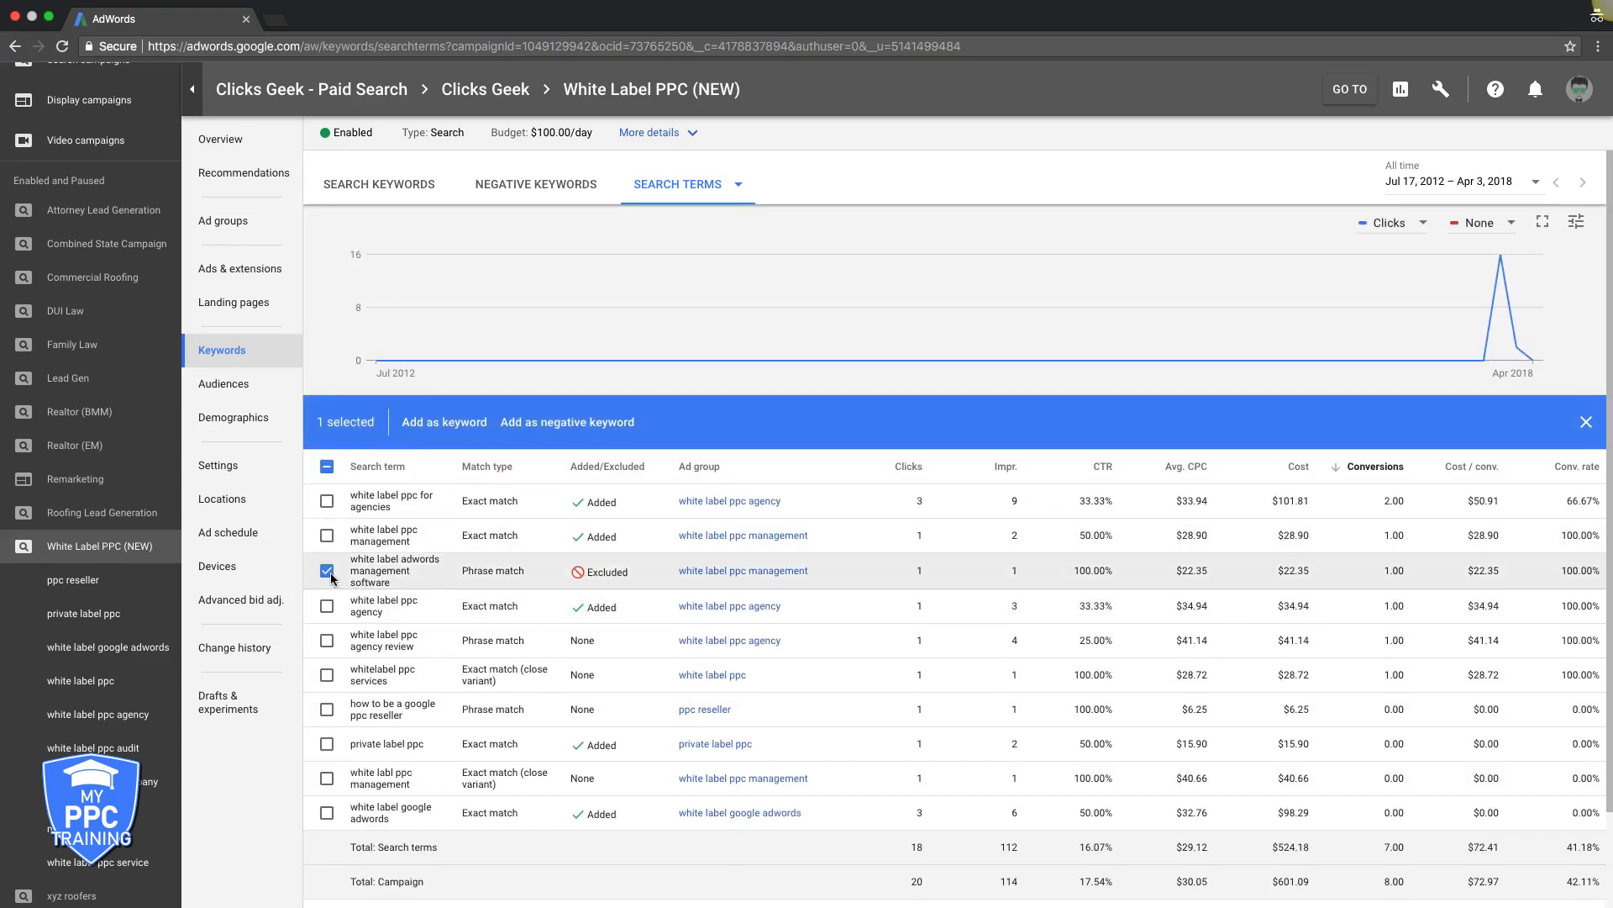
left_click(328, 571)
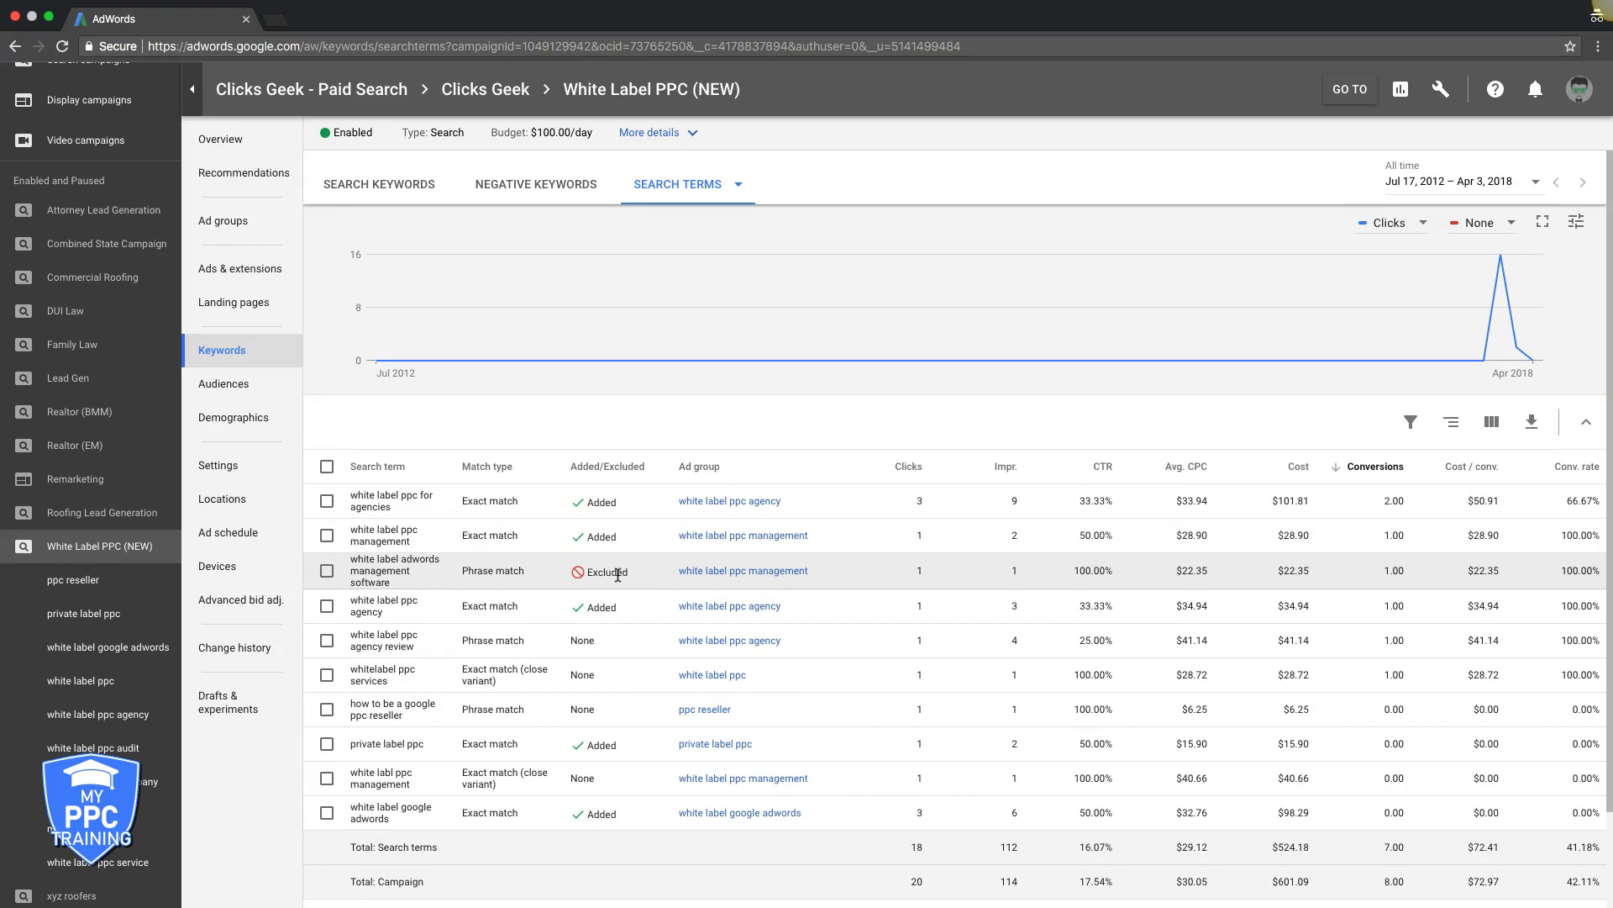
Show the campaign's device bid adjustments: computers +25%, tablets +10%, mobile phones -100%.
left_click(225, 146)
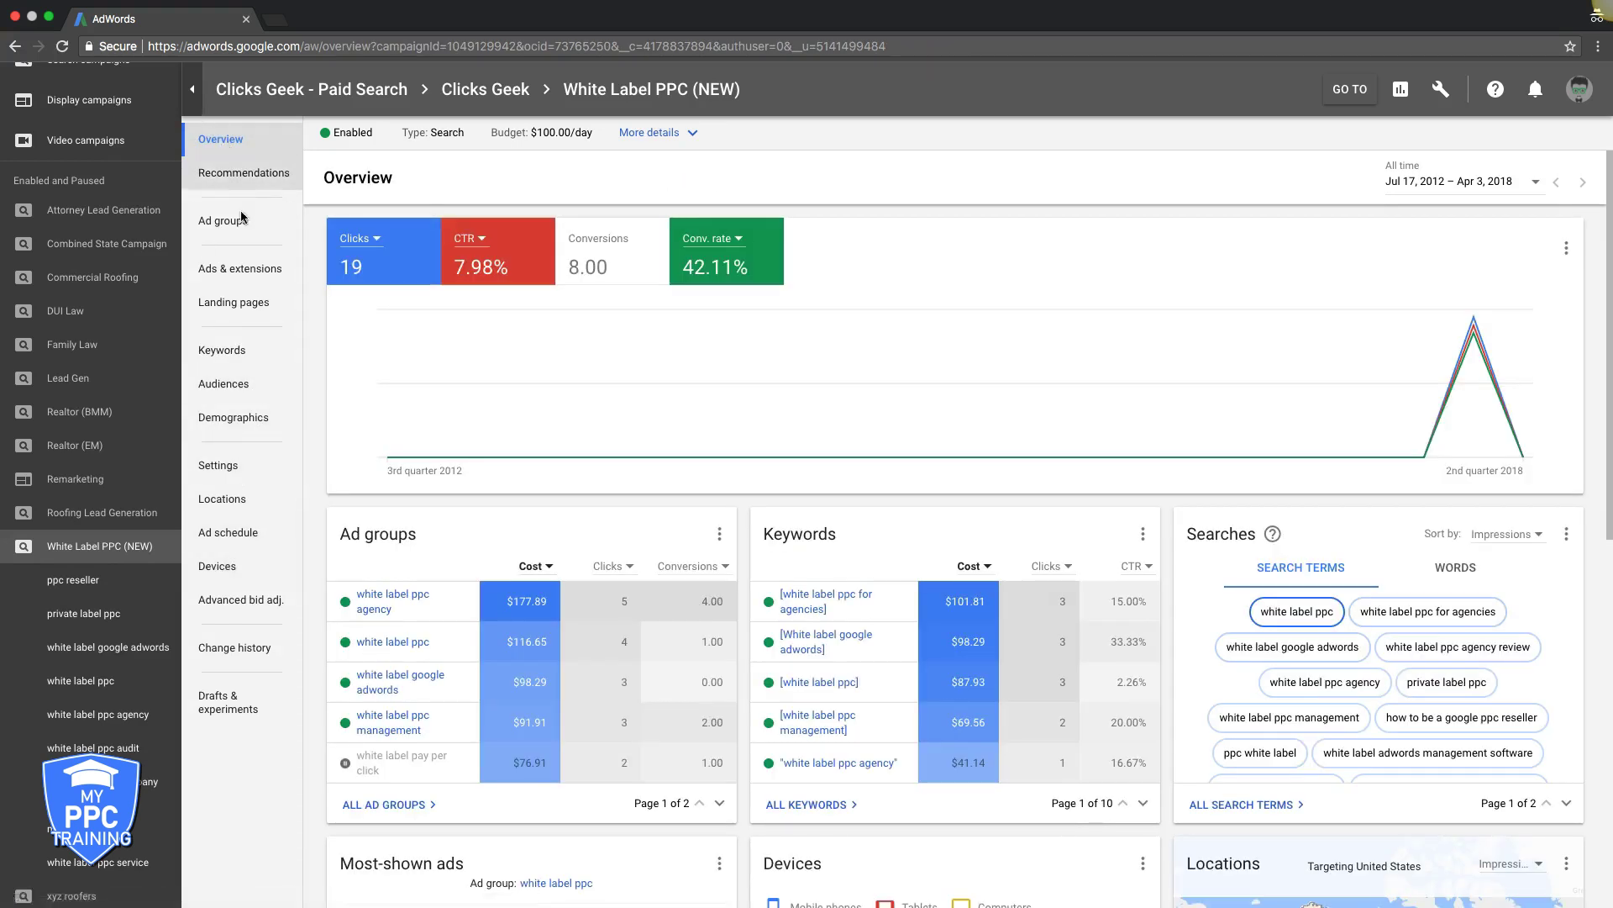
left_click(228, 566)
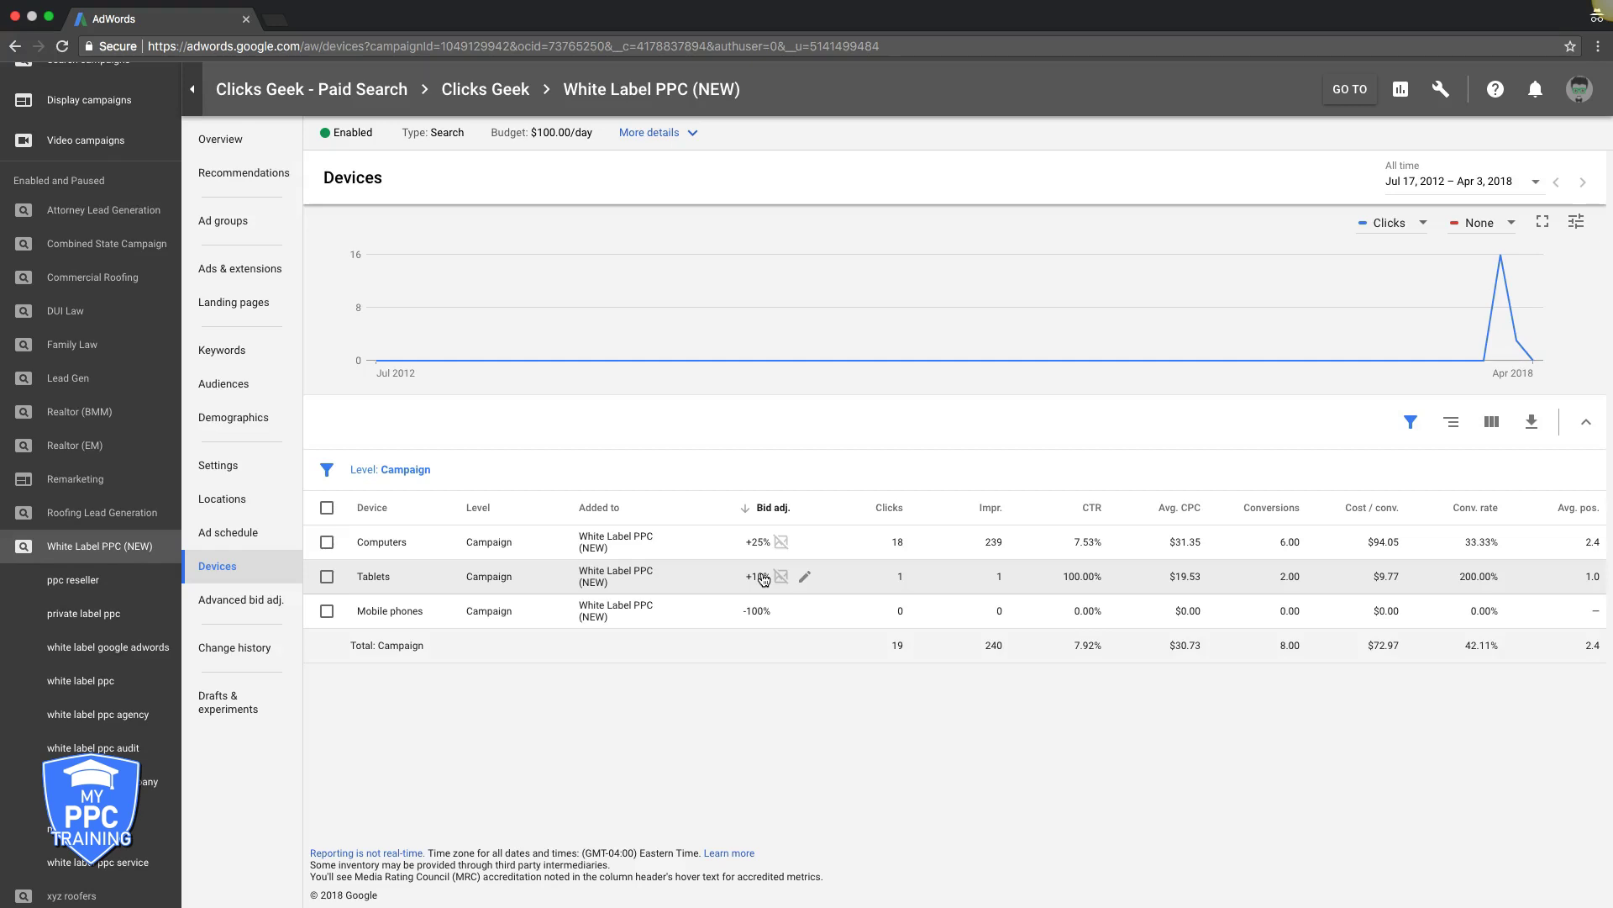
Show the four approved ads of the white label ppc agency ad group, totalling 5 clicks and 34 impressions.
left_click(212, 150)
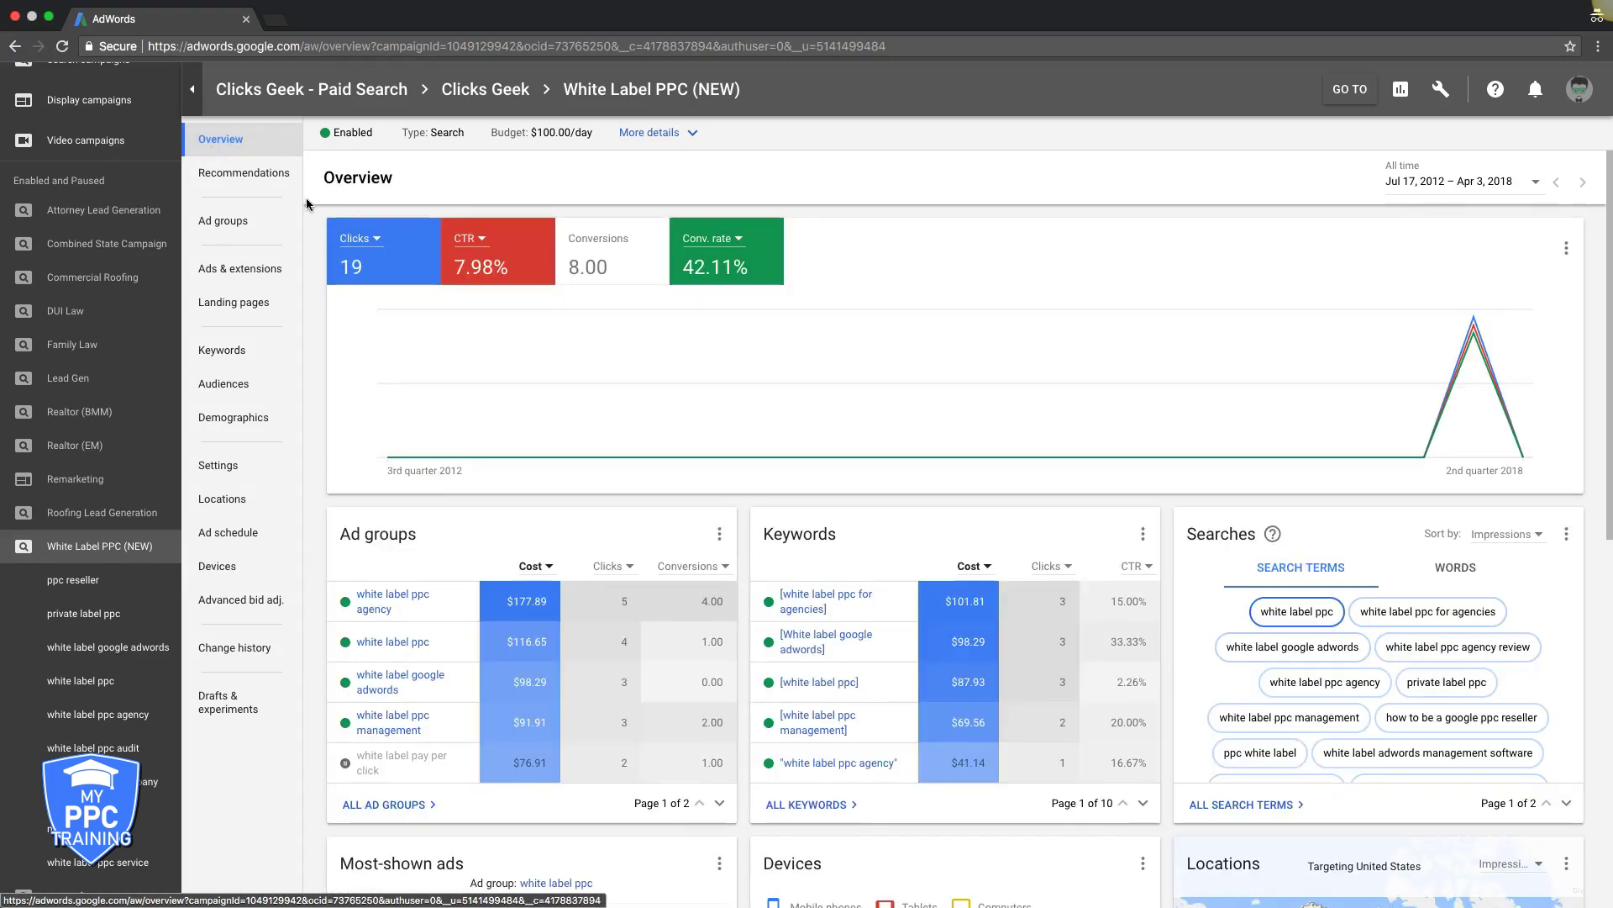
left_click(218, 235)
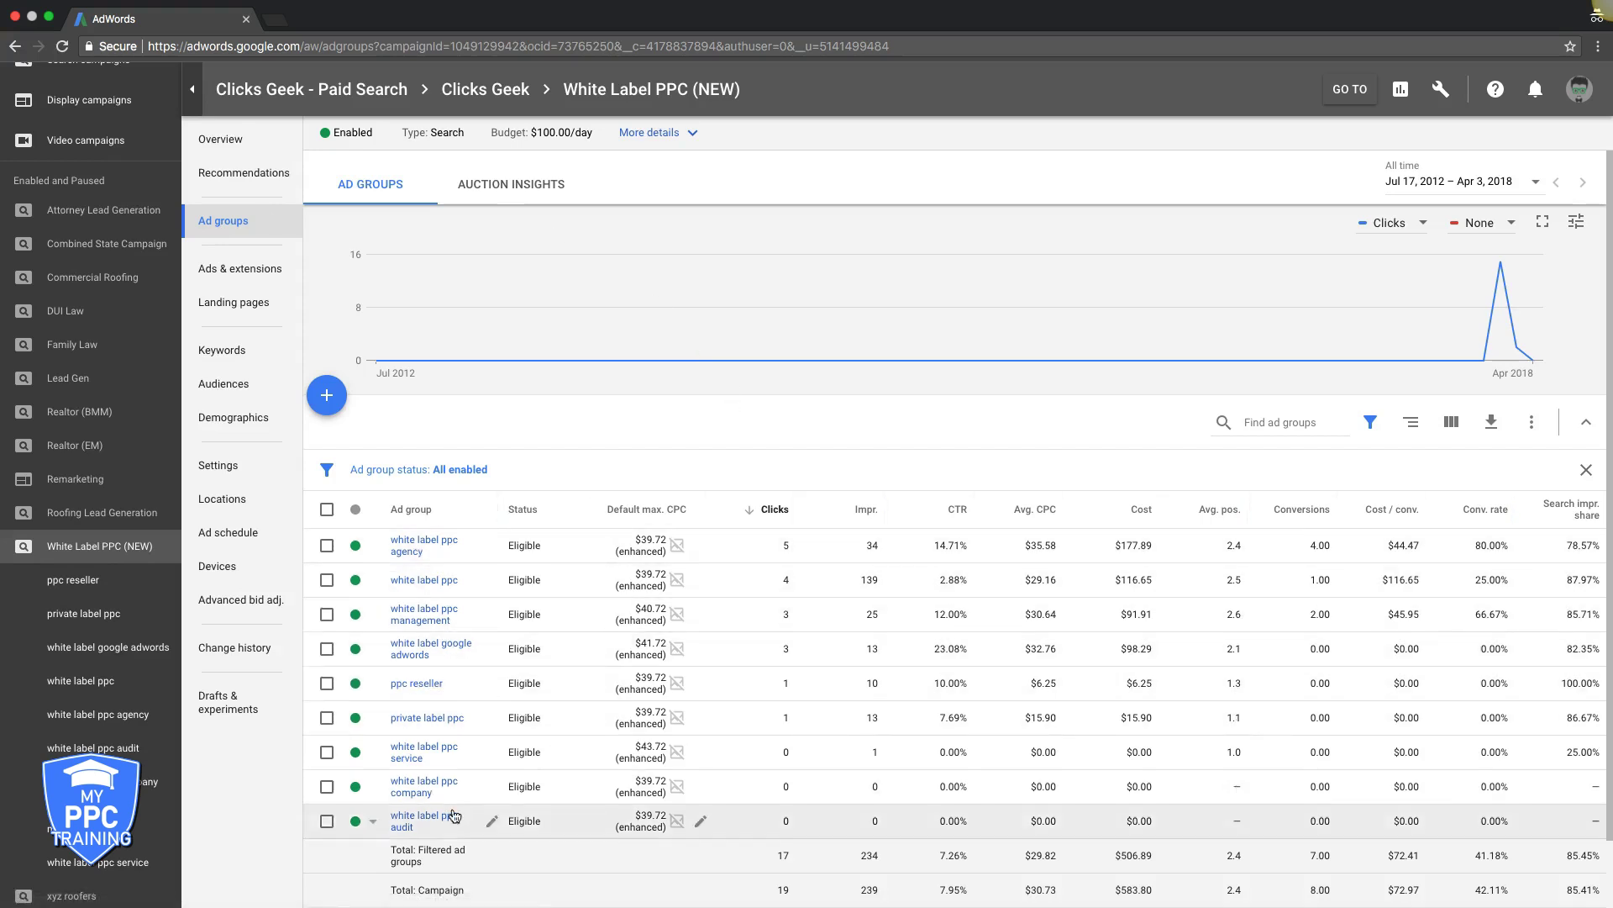
left_click(407, 548)
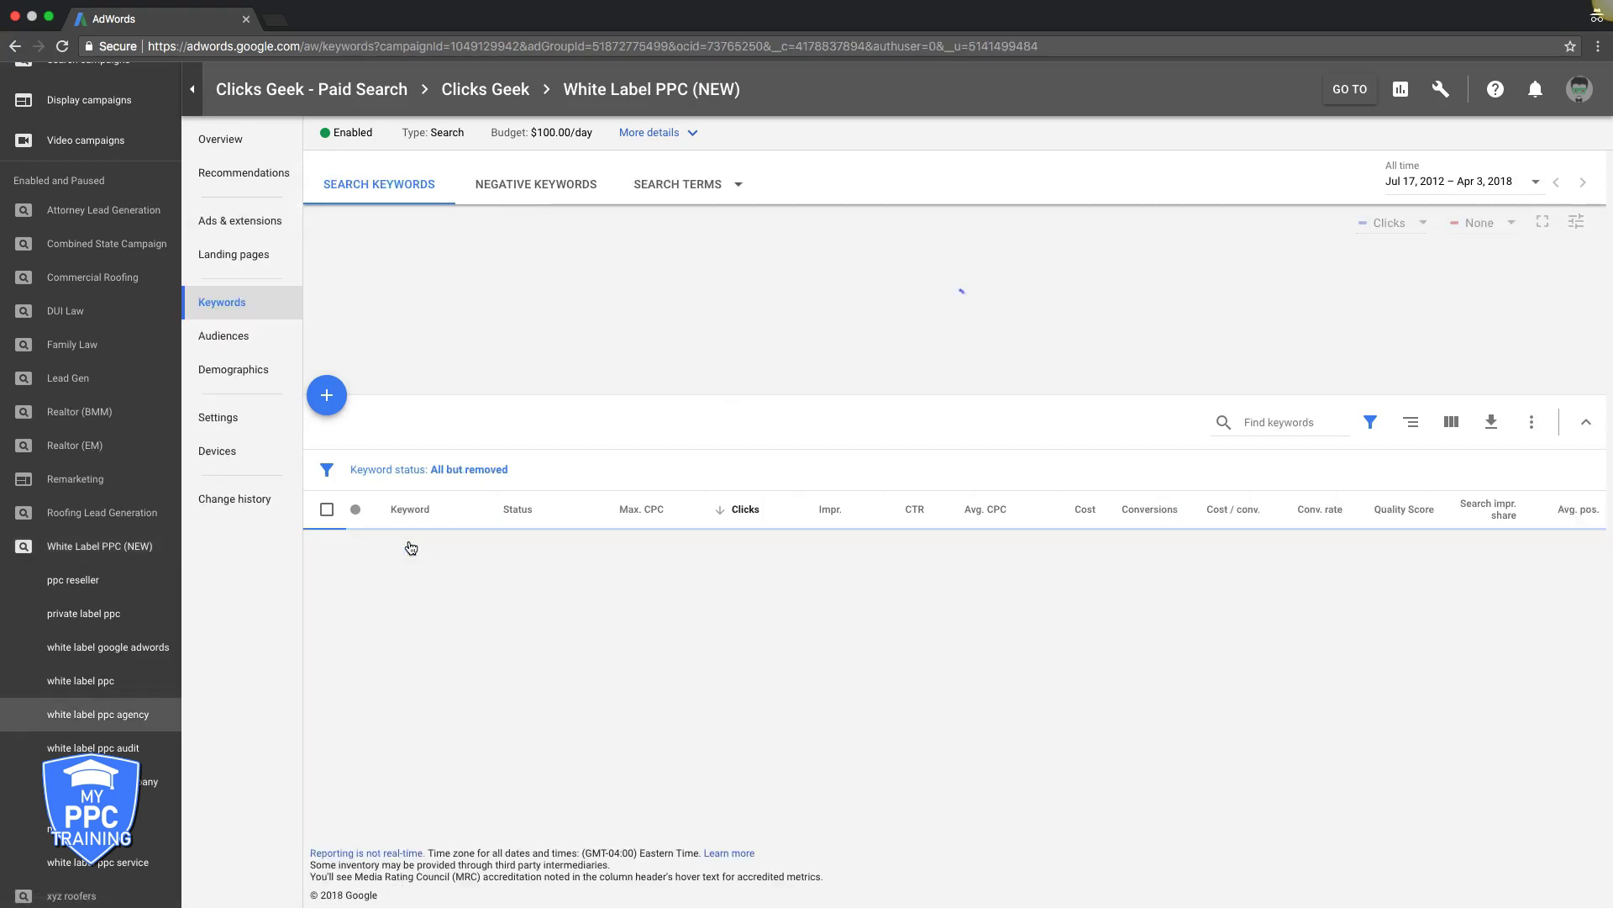
left_click(241, 227)
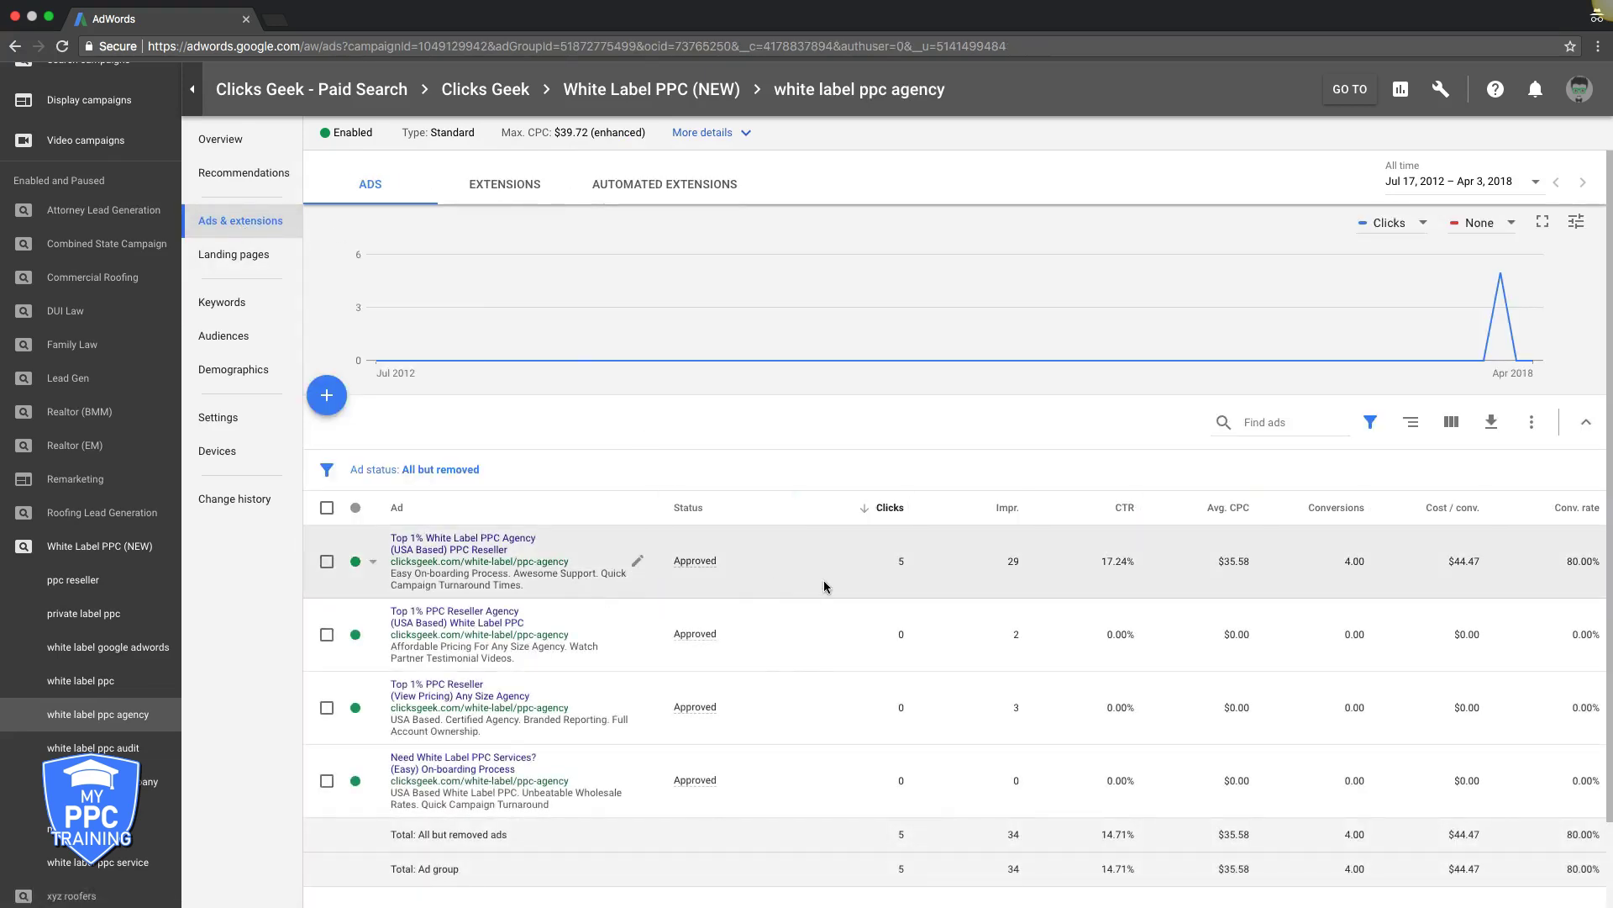
scroll(823, 586, "down", 2)
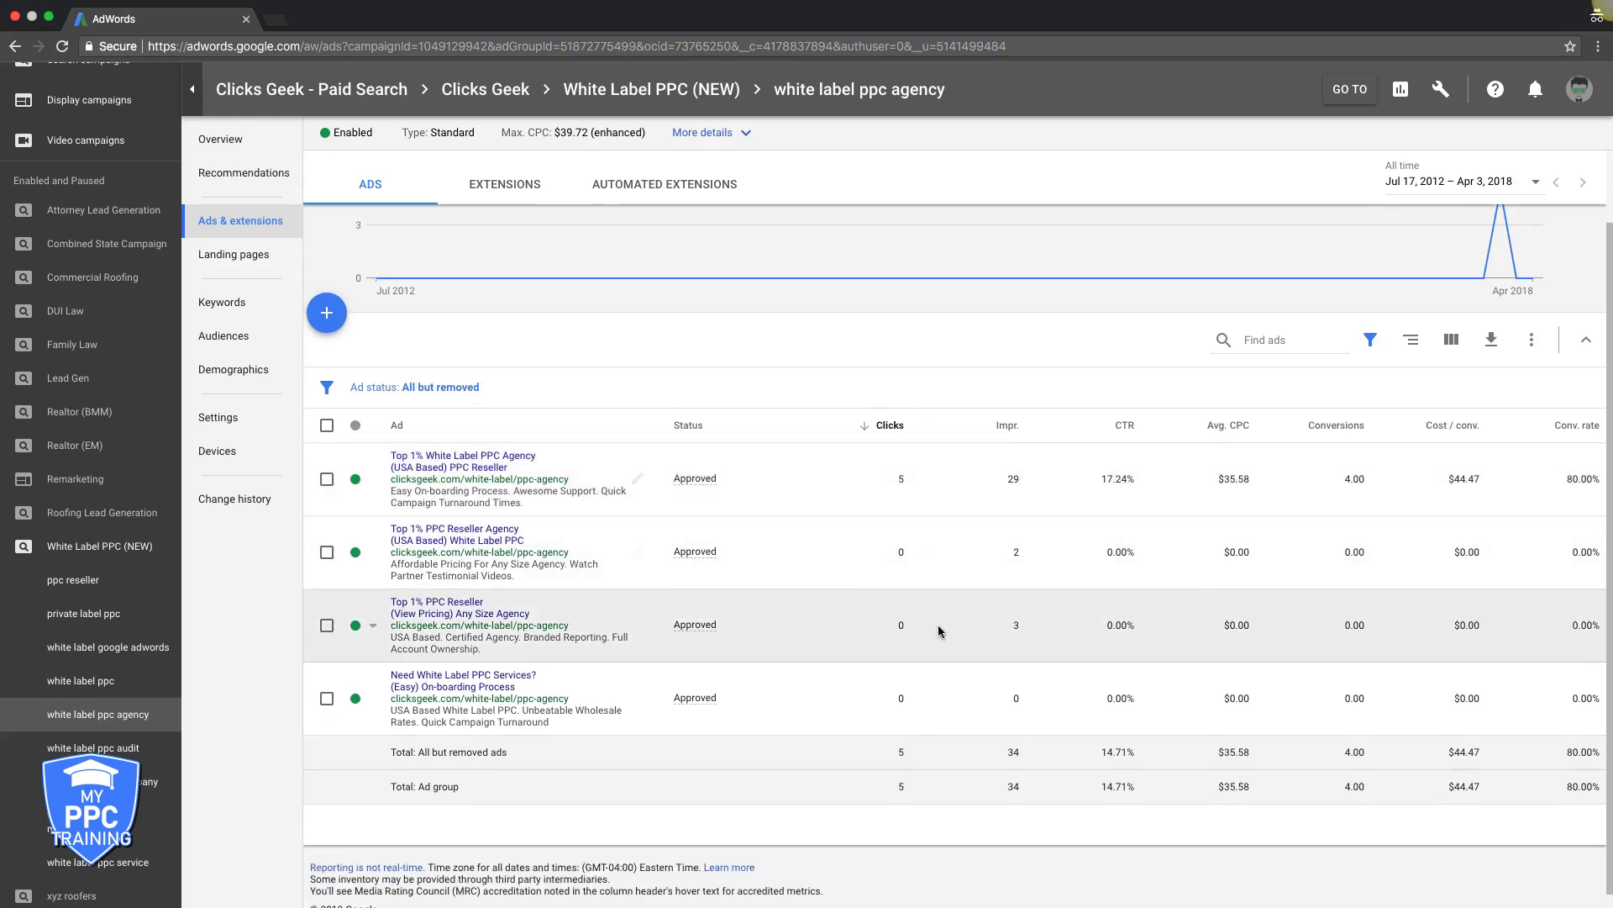